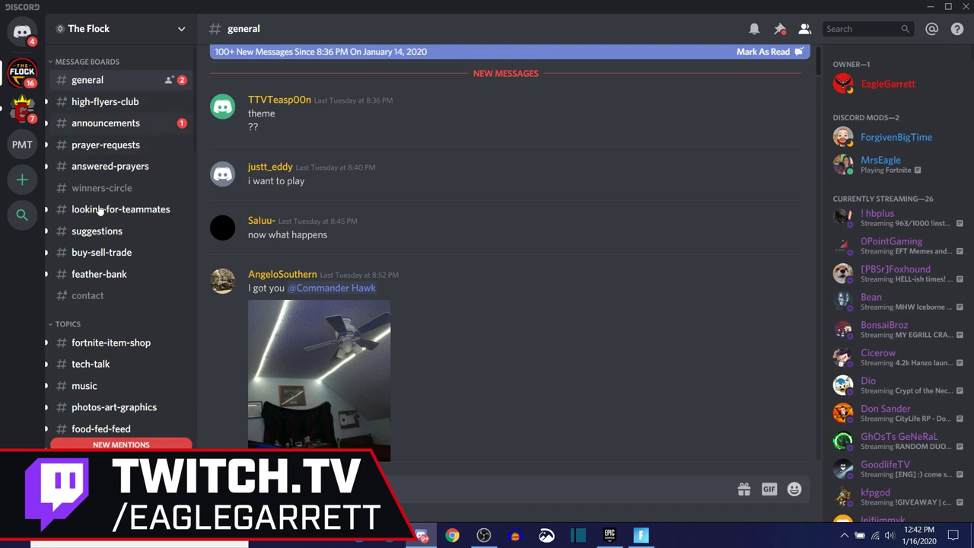
Go to The Flock's #customs-registration channel under the Custom Games category.
scroll(98, 214, "down", 3)
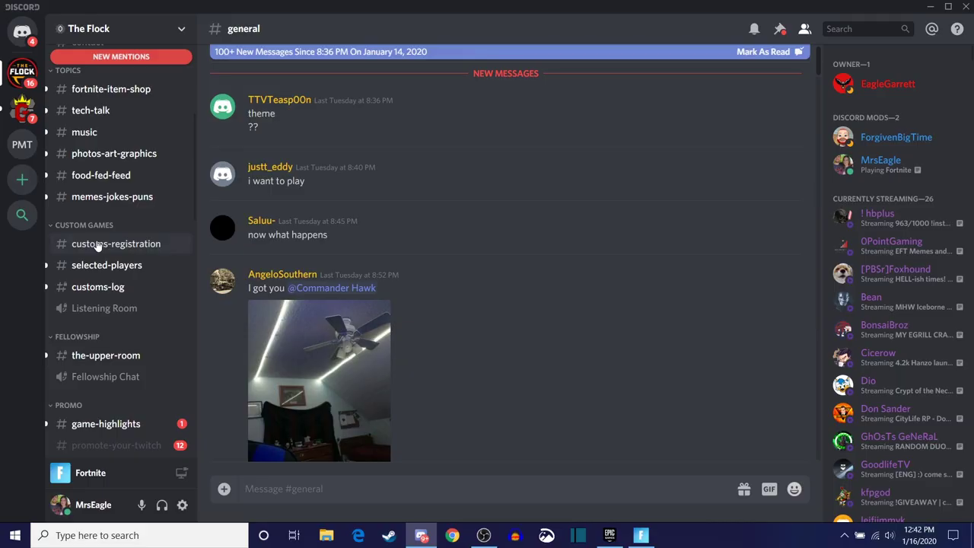
left_click(97, 244)
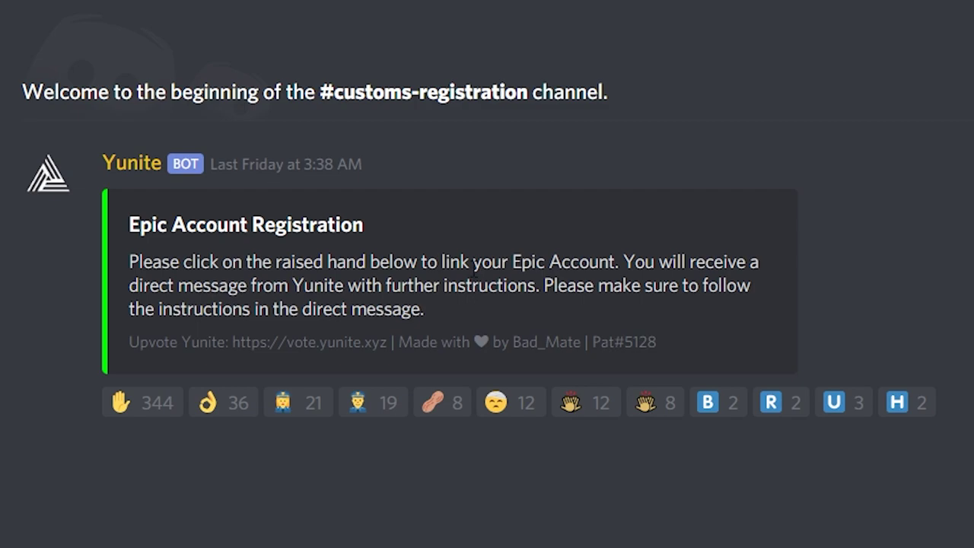
React with ✋ to Yunite's Epic Account Registration message.
left_click(160, 406)
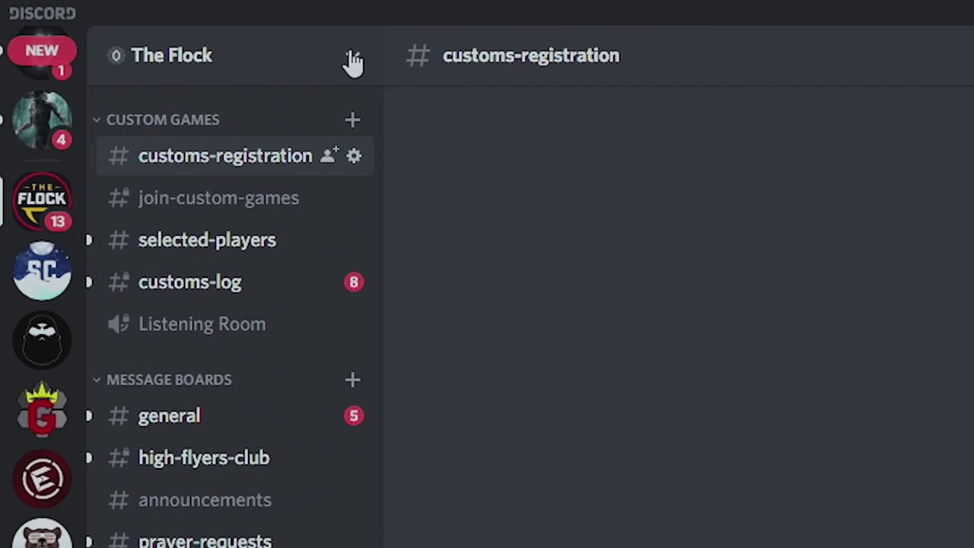
Keep 'Allow direct messages from server members' on in The Flock's Privacy Settings.
left_click(353, 60)
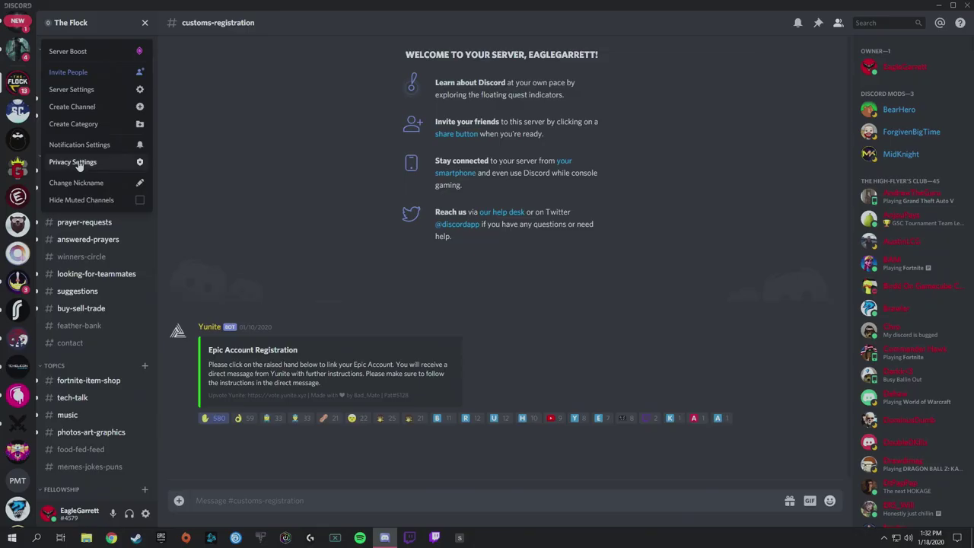
left_click(192, 397)
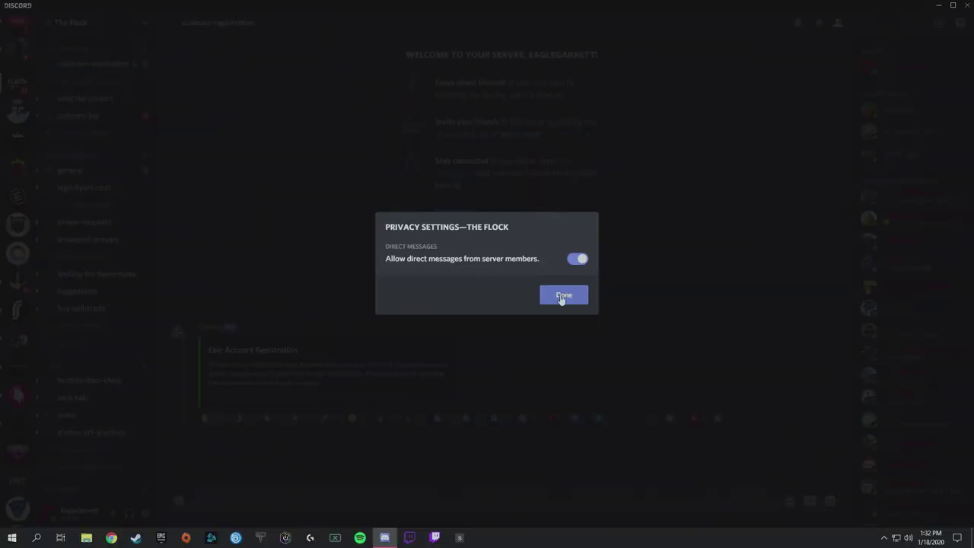
left_click(557, 300)
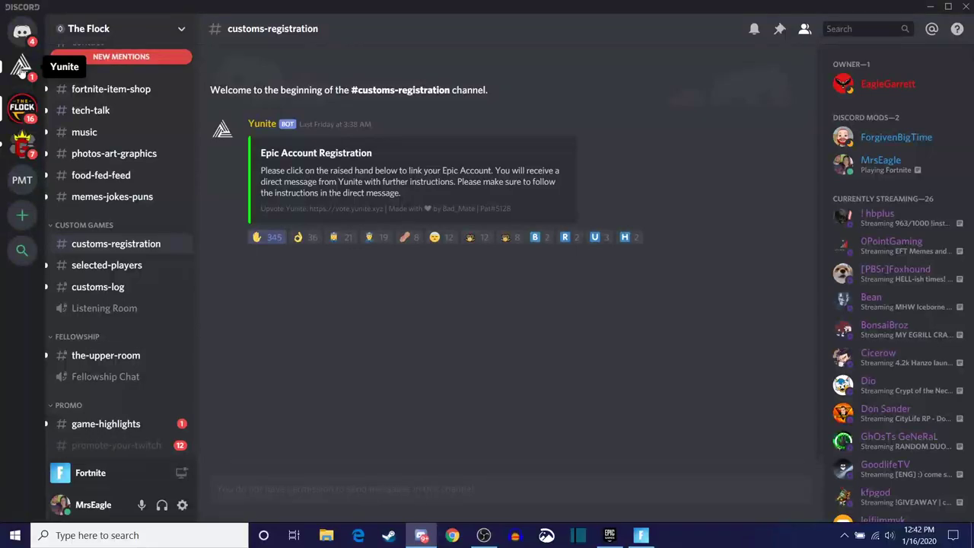
Show the Yunite bot's DM thread prompting for the Epic Games account name.
left_click(20, 69)
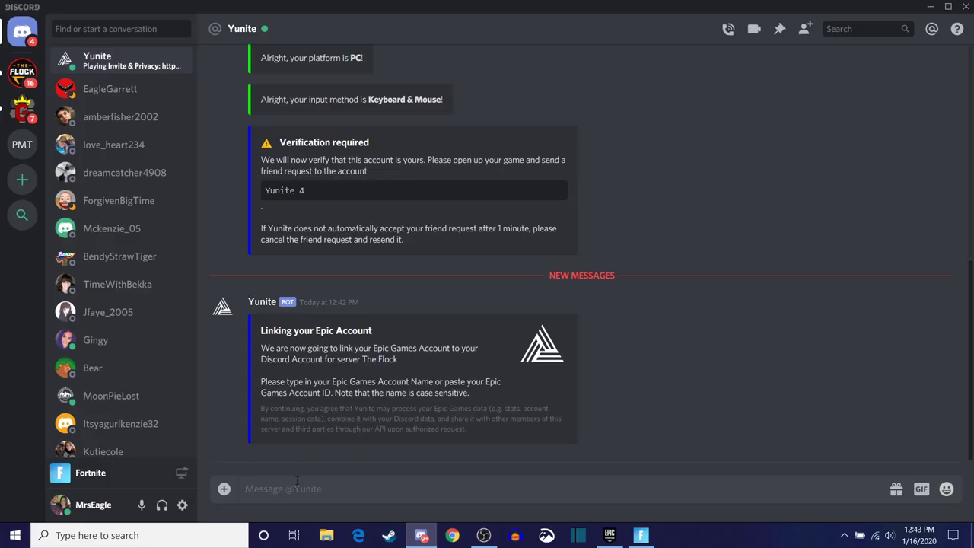
Send Yunite the Epic account name, then pick PC and keyboard-and-mouse reactions.
type("Mrs_Eagle")
key("Return")
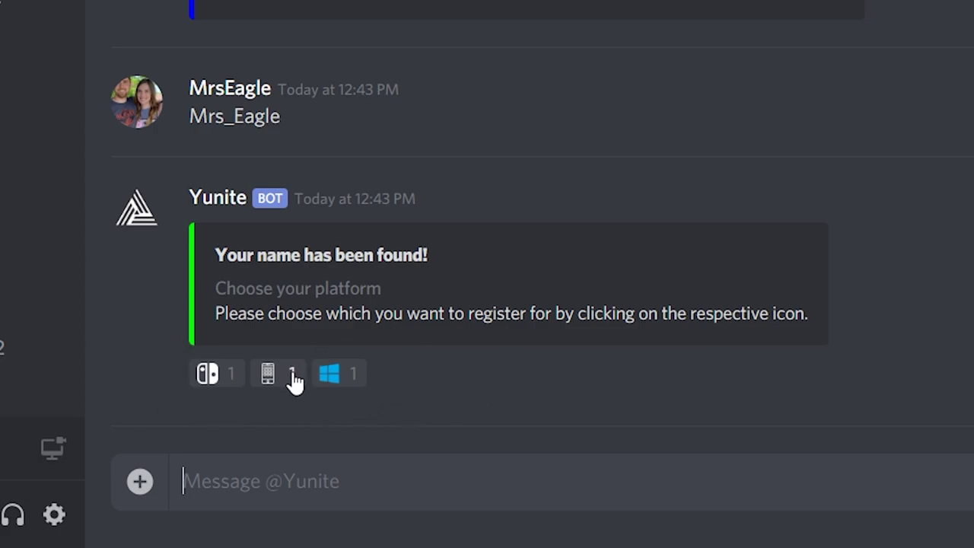
left_click(338, 374)
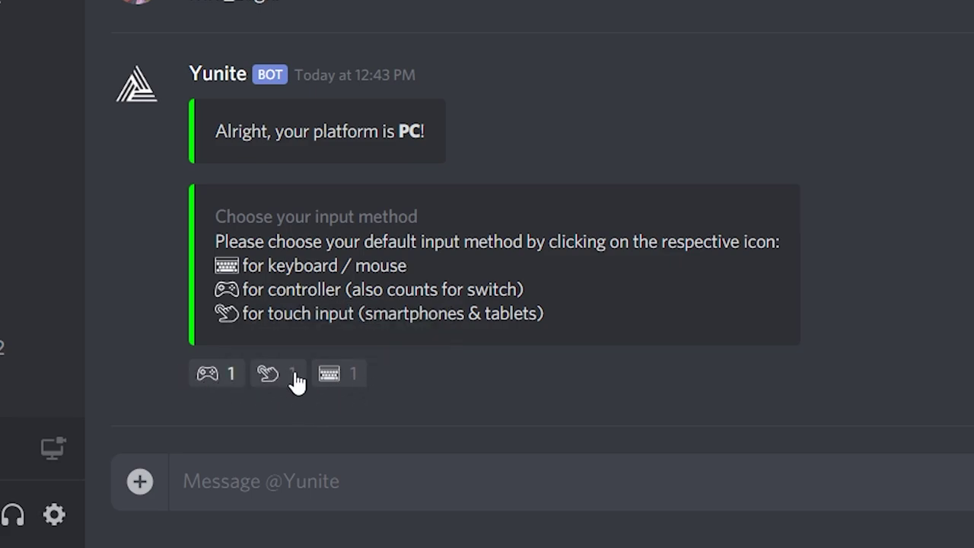
left_click(342, 384)
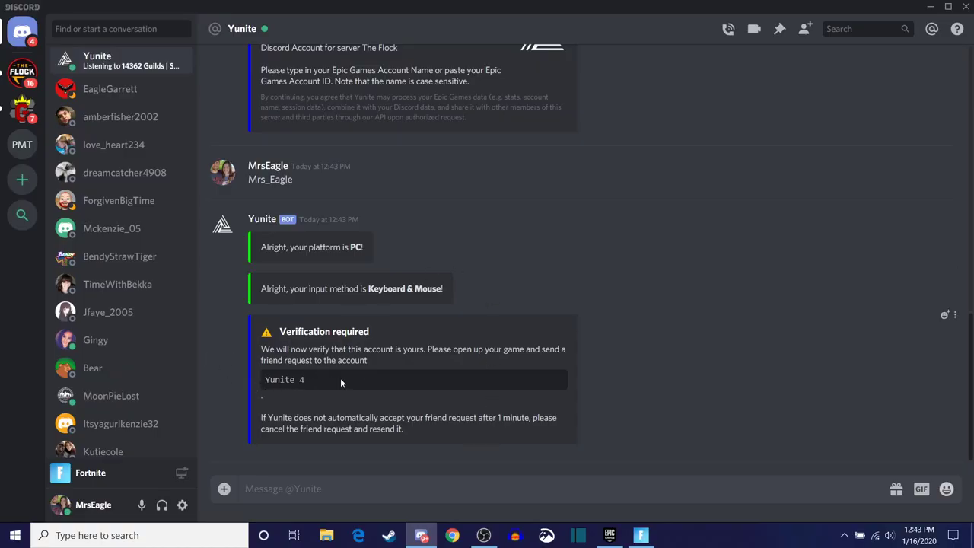
left_click(641, 536)
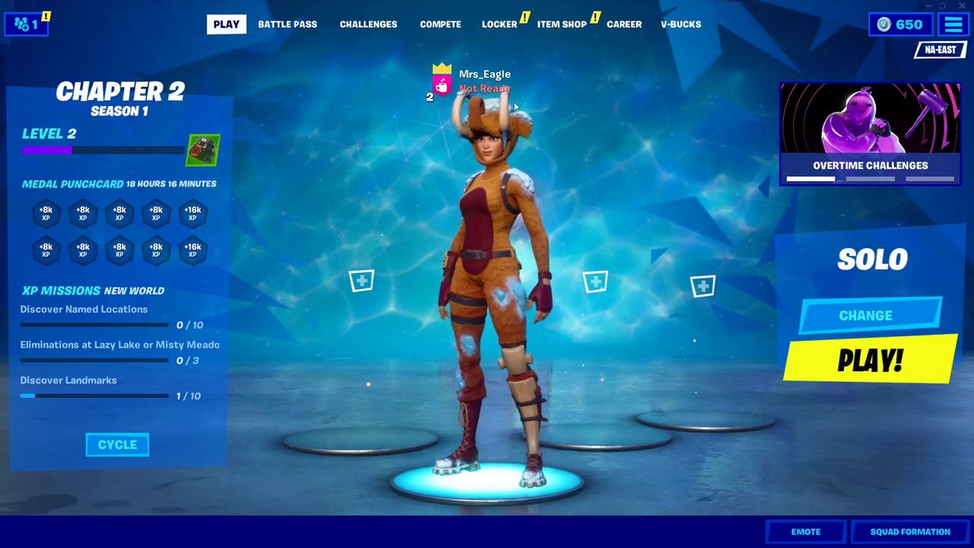
Send a Fortnite friend request to 'Yunite 4' and view its code in the friends list.
left_click(43, 28)
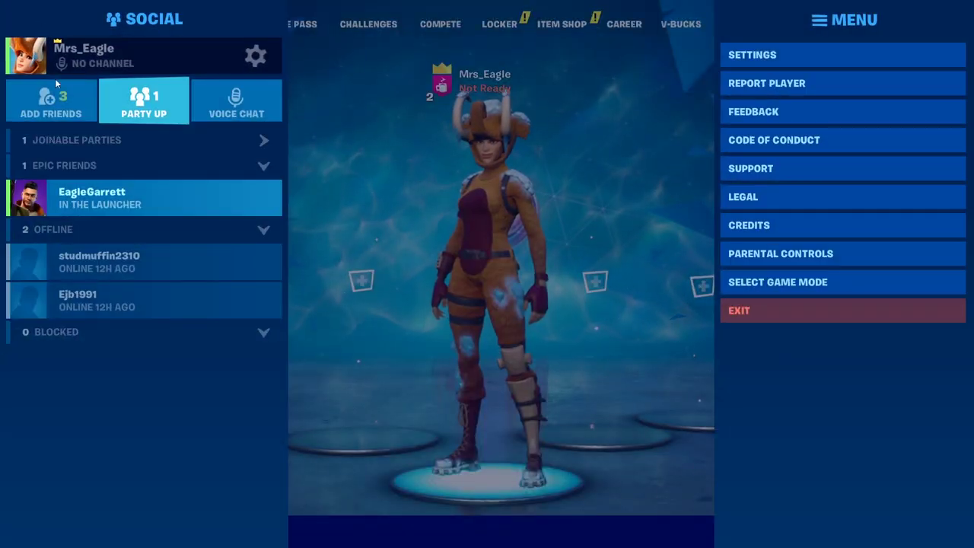
left_click(53, 110)
left_click(114, 147)
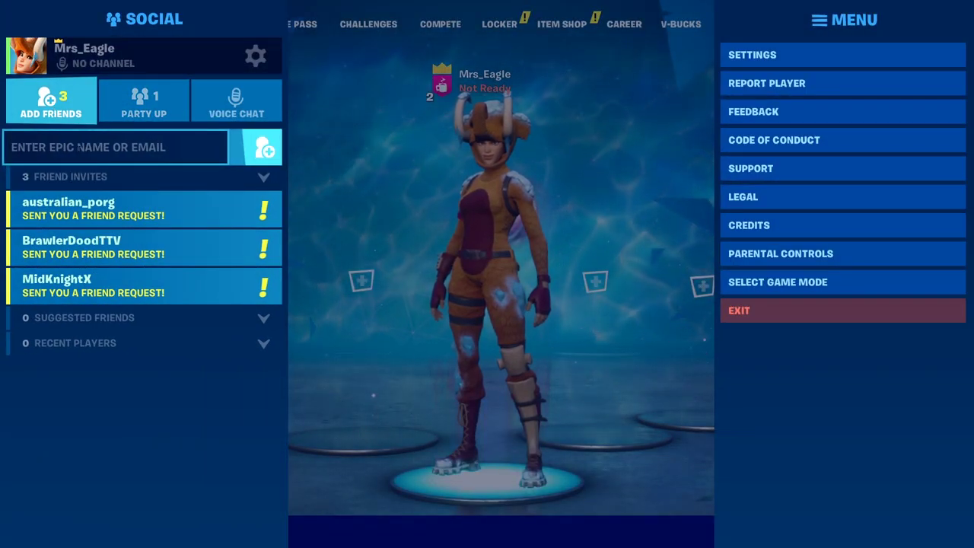
type("Y")
type("unit")
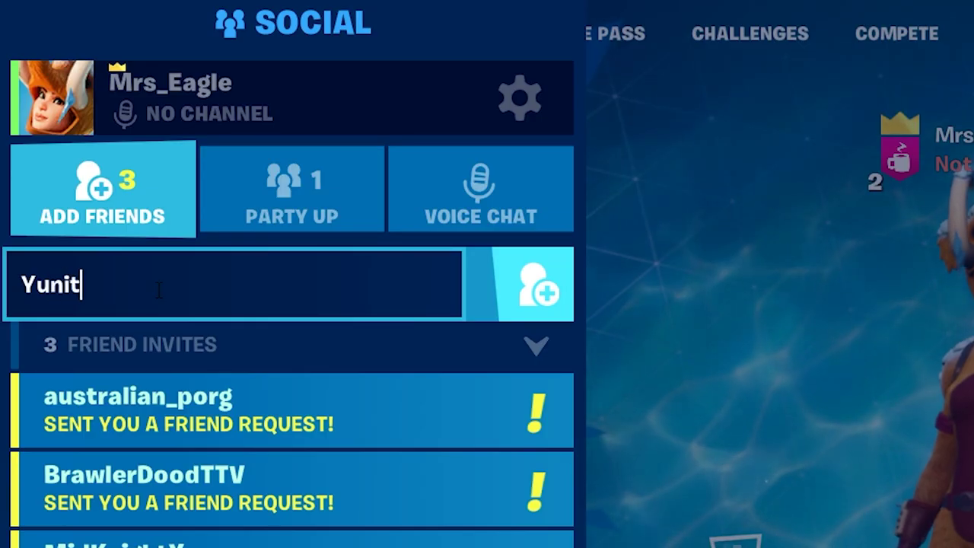
type("e 4")
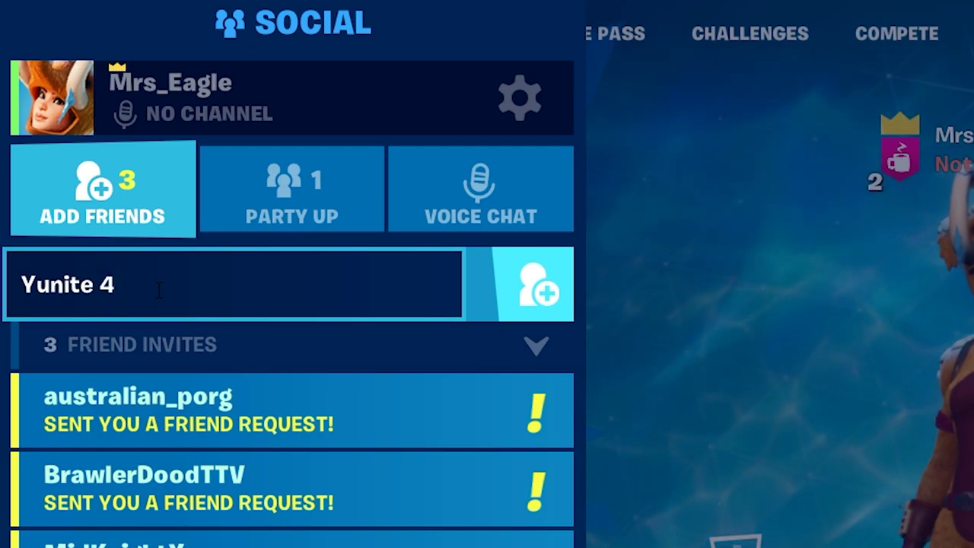
key("Return")
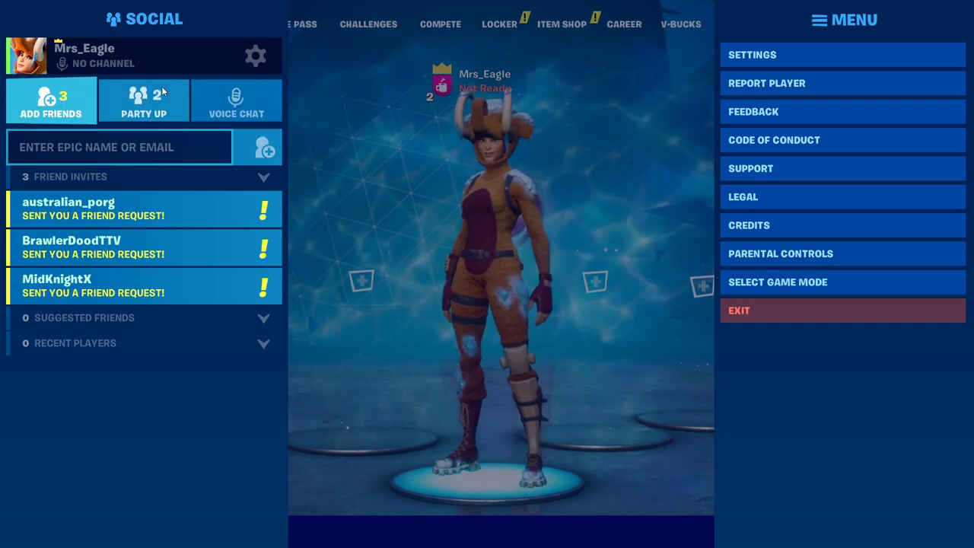
left_click(144, 92)
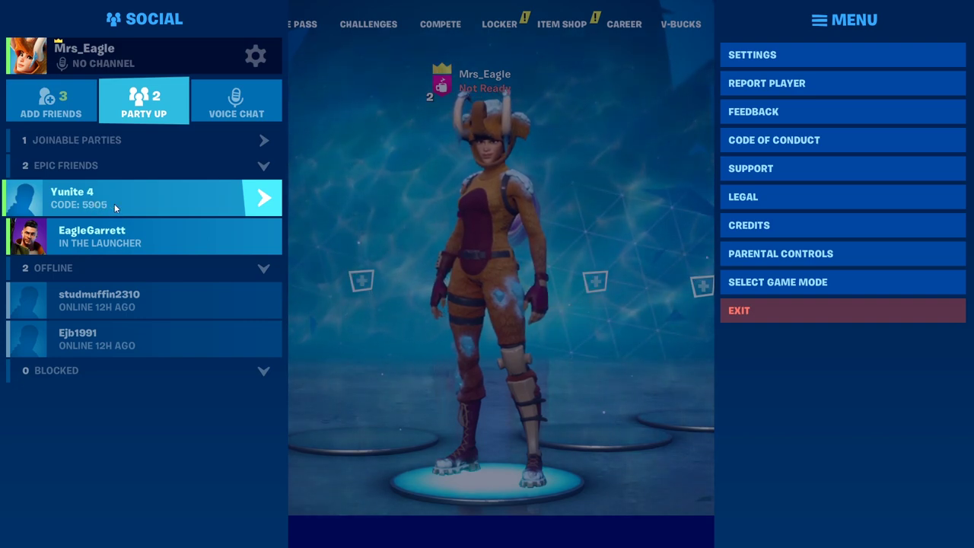
key("super")
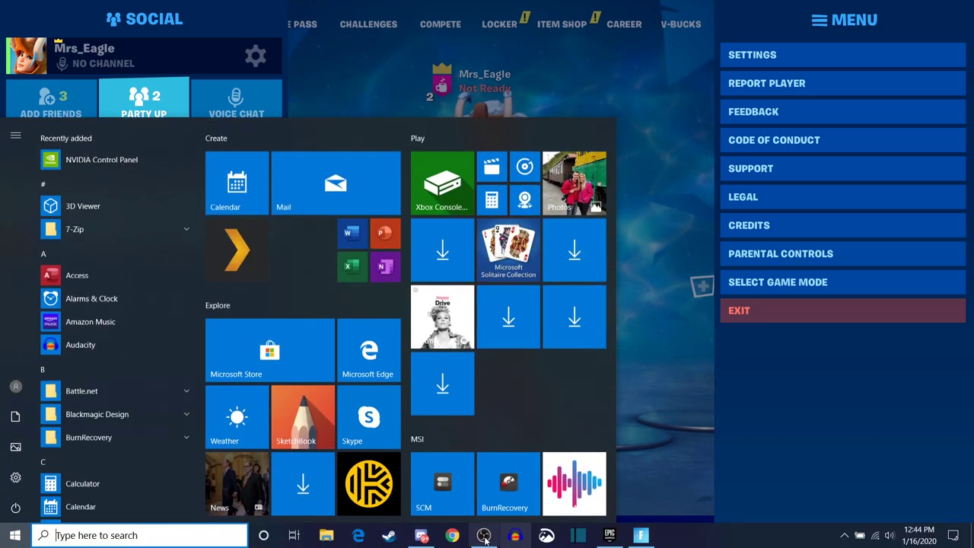
Send Yunite the four-digit code shown under Yunite 4 in the Discord DM.
left_click(421, 535)
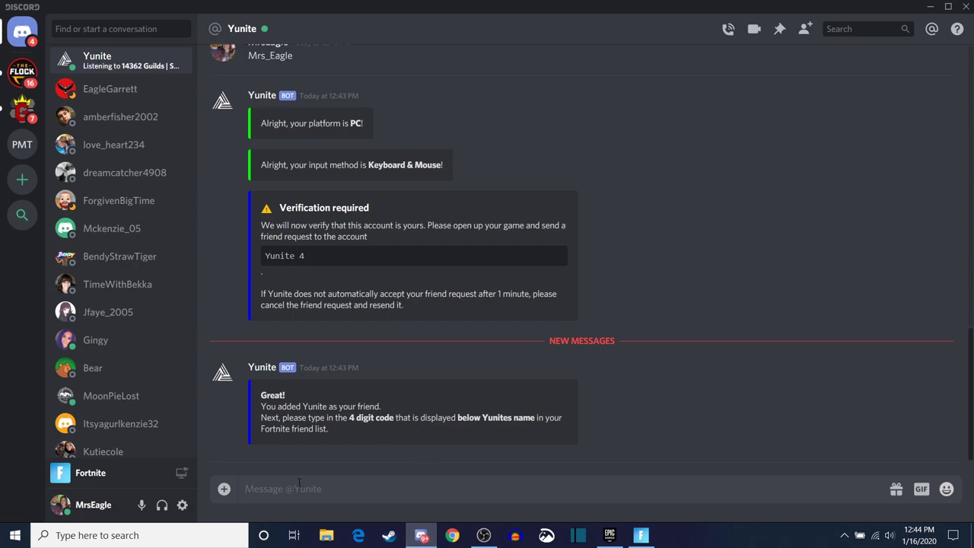
type("5905")
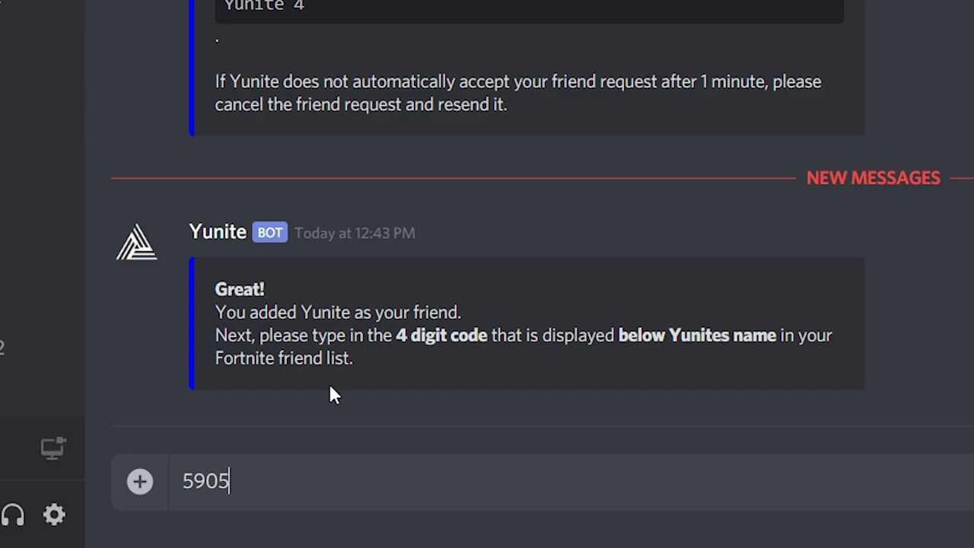
key("Return")
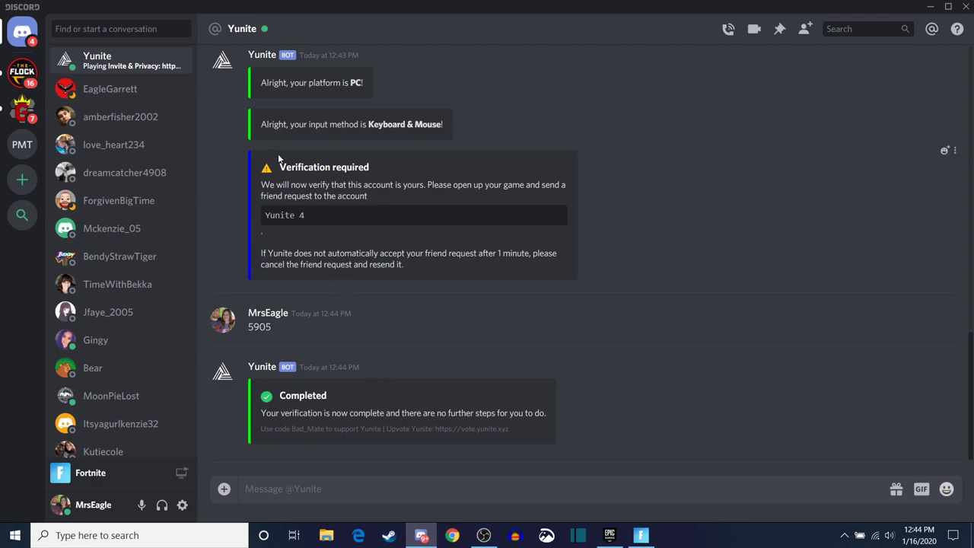
left_click(21, 73)
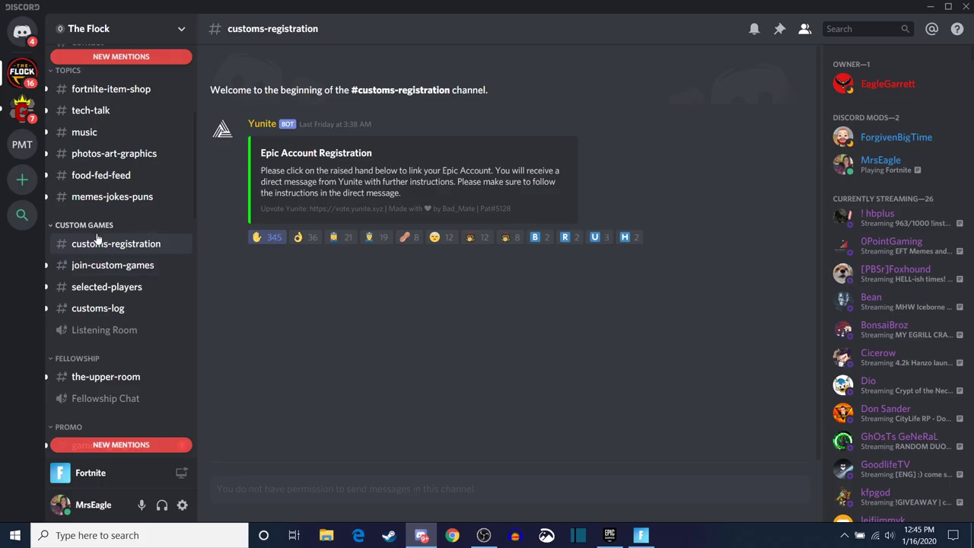
left_click(114, 265)
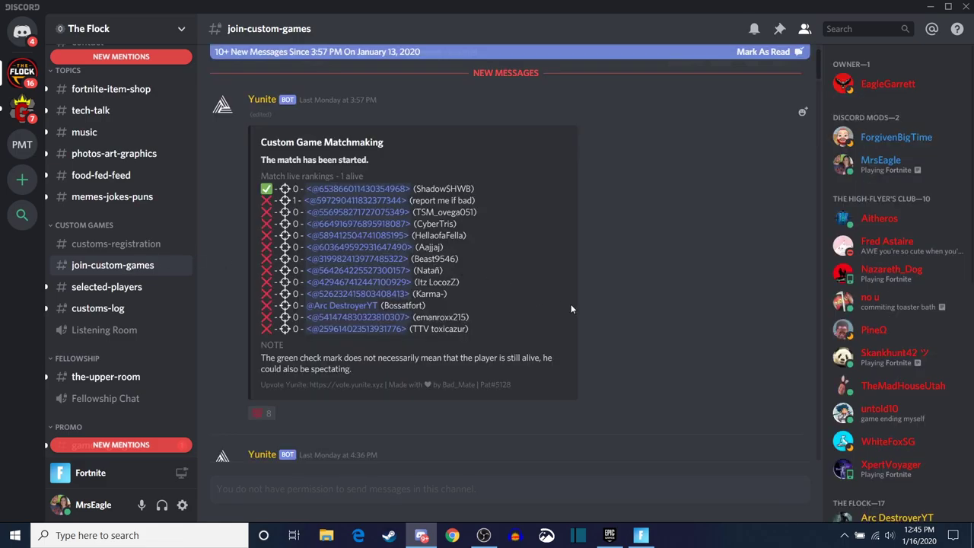
scroll(570, 305, "down", 3)
scroll(569, 308, "down", 10)
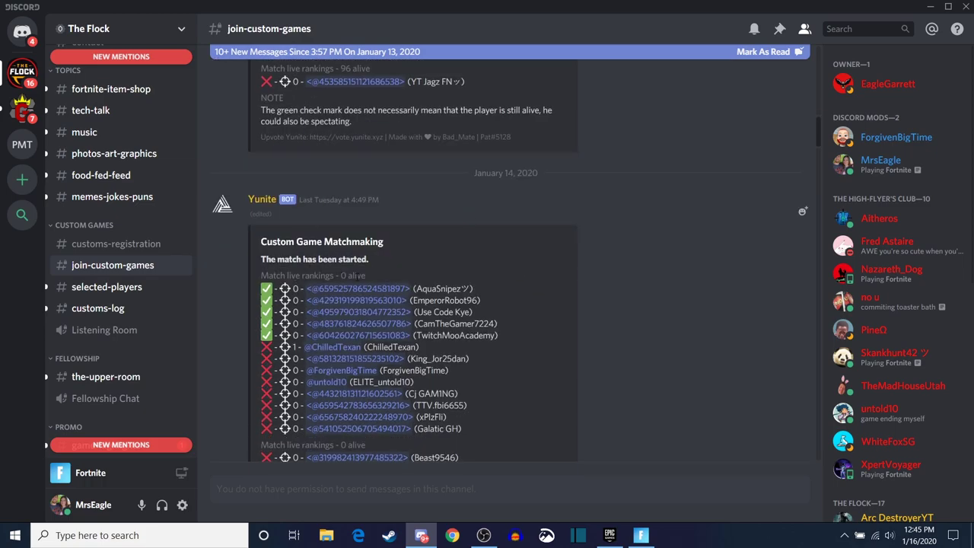
scroll(376, 253, "down", 10)
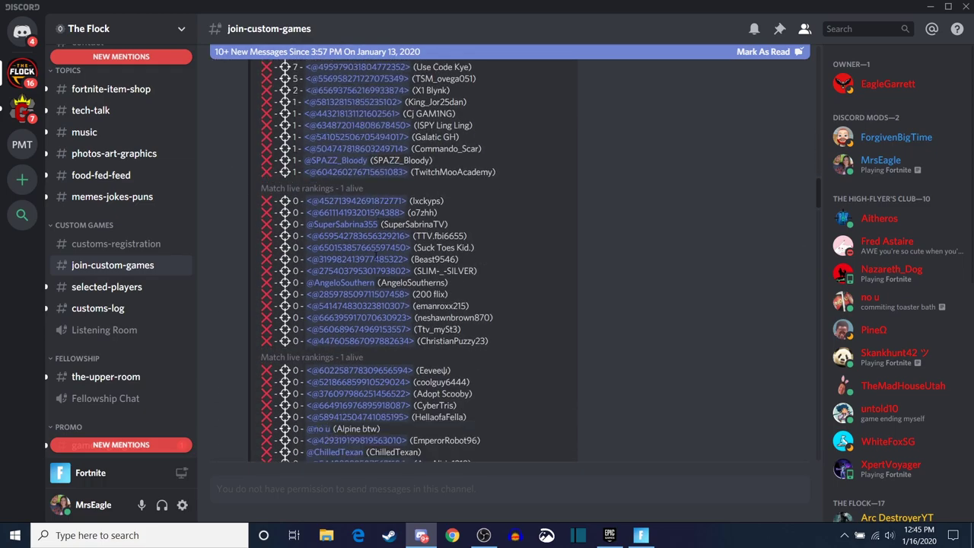
scroll(375, 255, "down", 12)
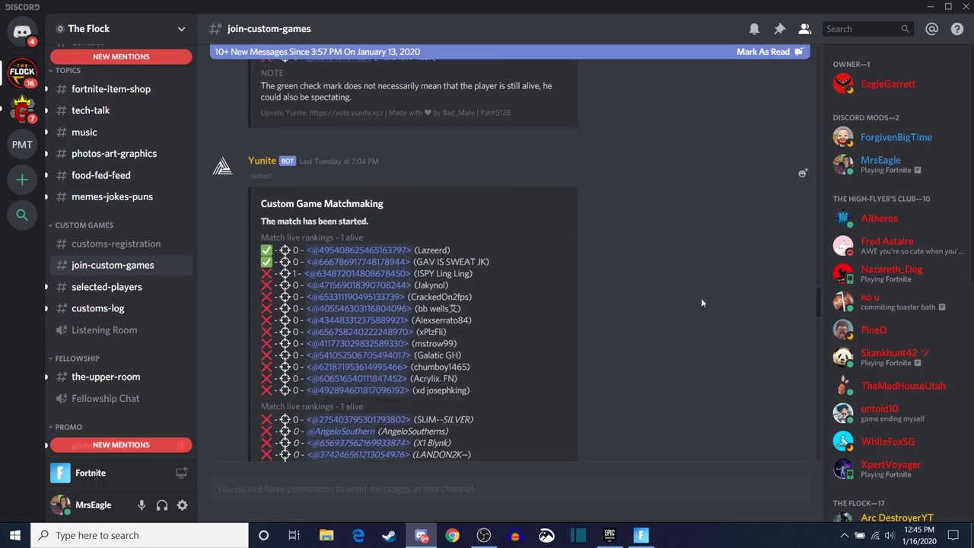
scroll(819, 337, "down", 8)
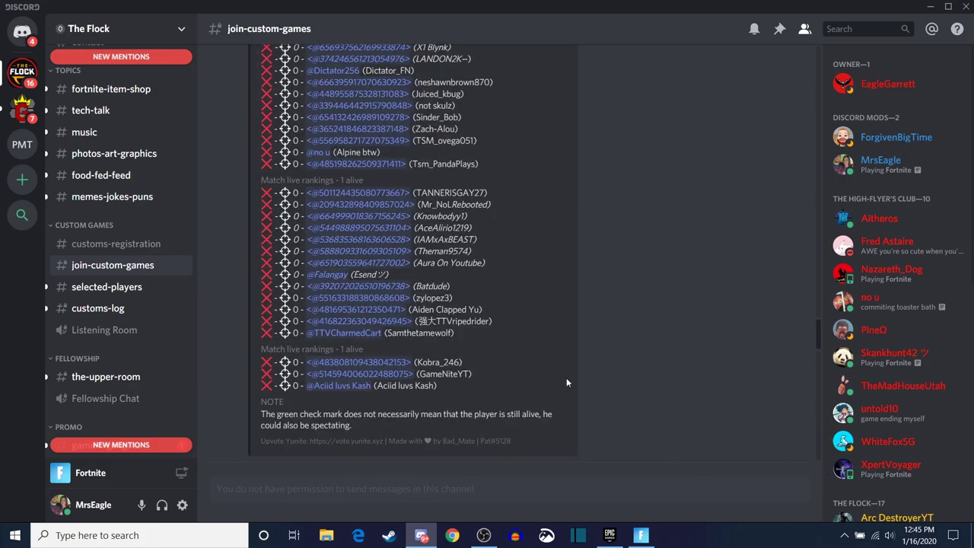
scroll(572, 373, "down", 10)
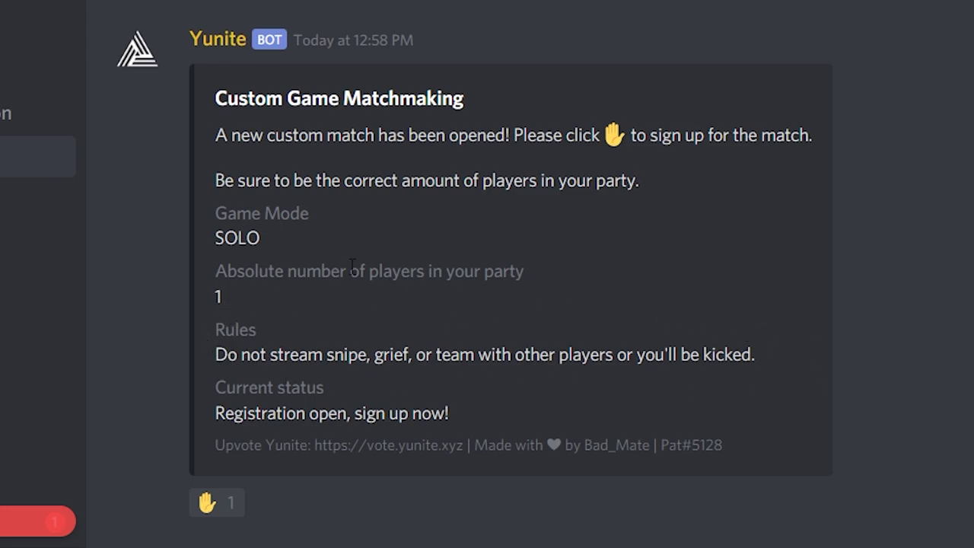
React with ✋ on Yunite's SOLO Custom Game Matchmaking message.
left_click(207, 502)
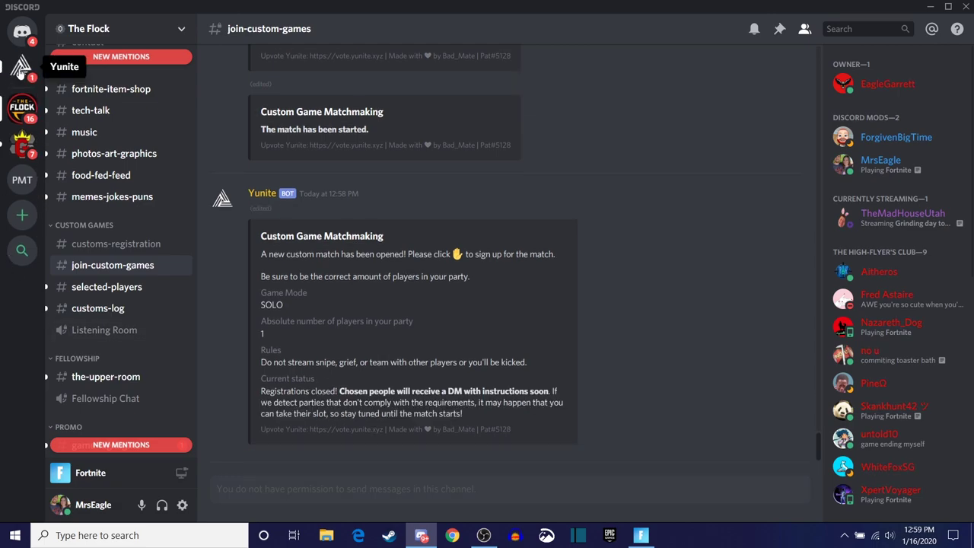
Check Yunite's DM about the reserved slot and 90 seconds to party with Yunite 125.
left_click(21, 67)
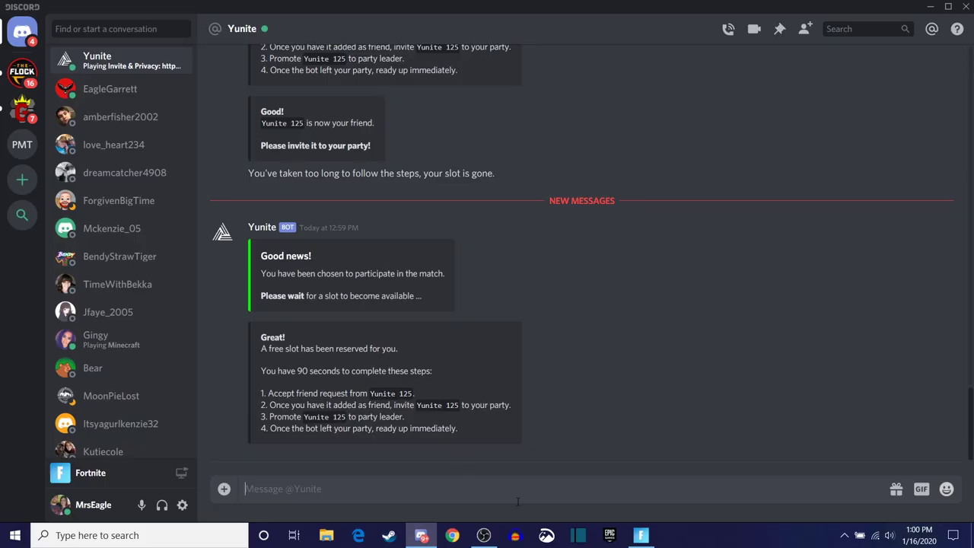
left_click(655, 537)
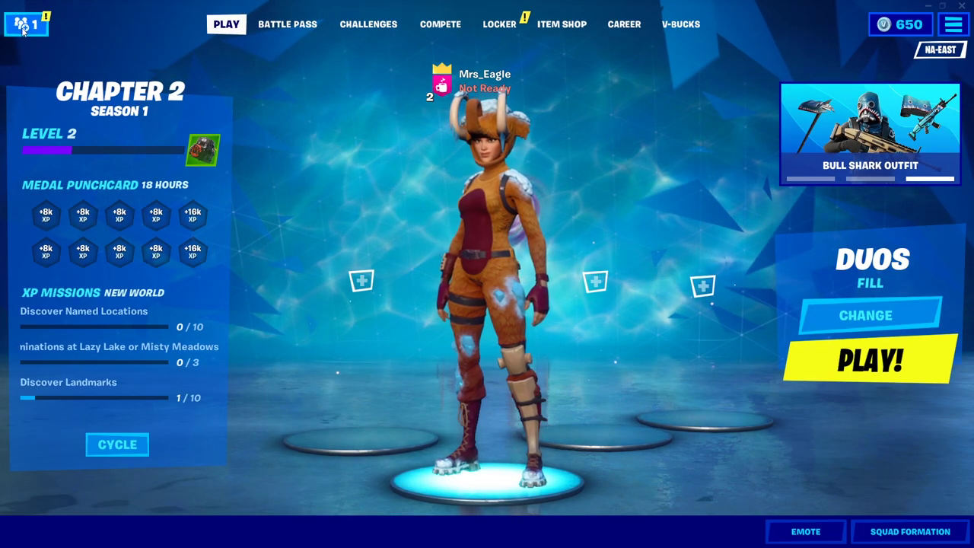
Accept Yunite 125's pending friend invite from Fortnite's Social panel.
key("Escape")
left_click(51, 99)
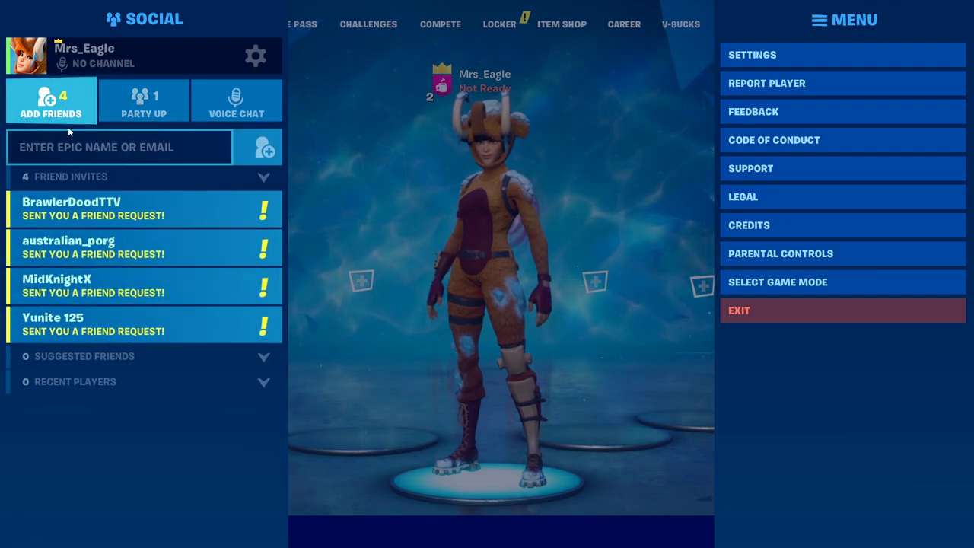
left_click(70, 334)
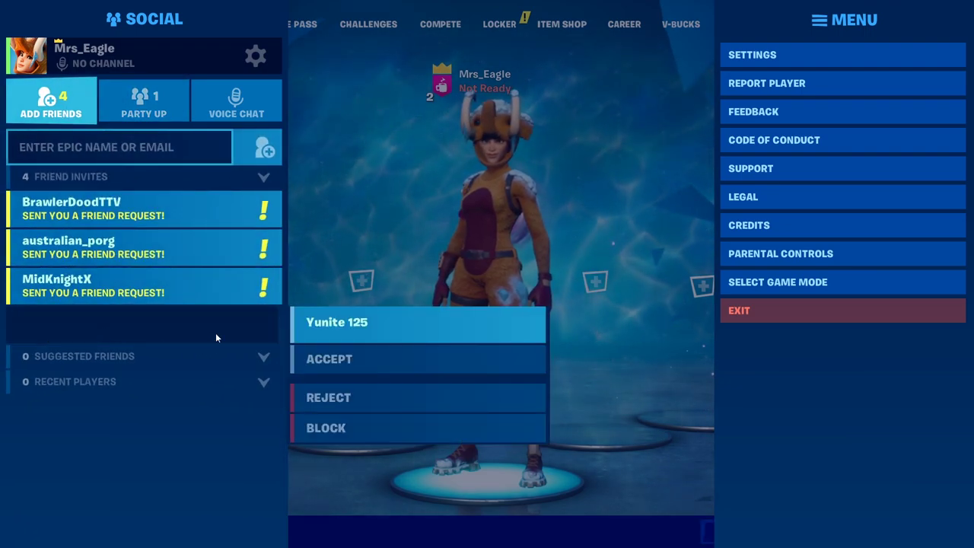
left_click(360, 360)
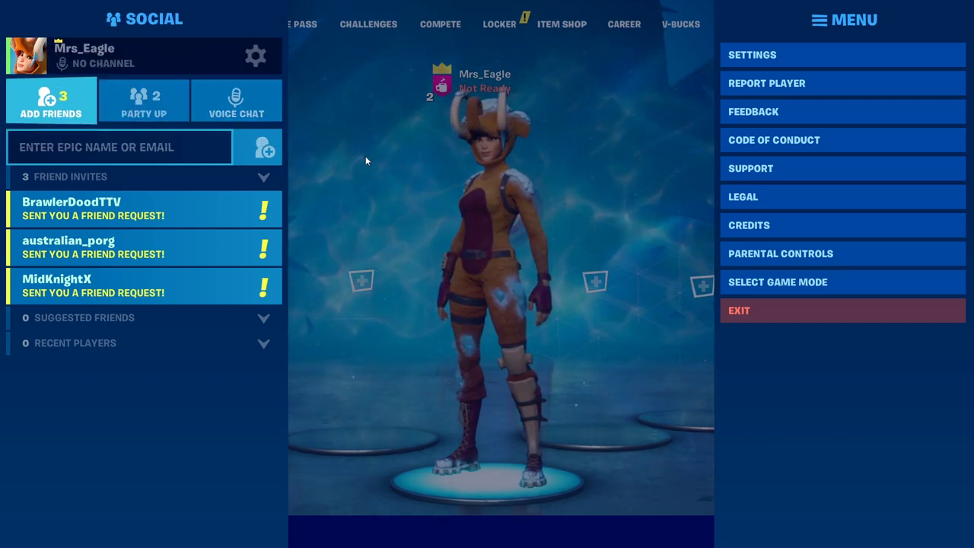
left_click(156, 96)
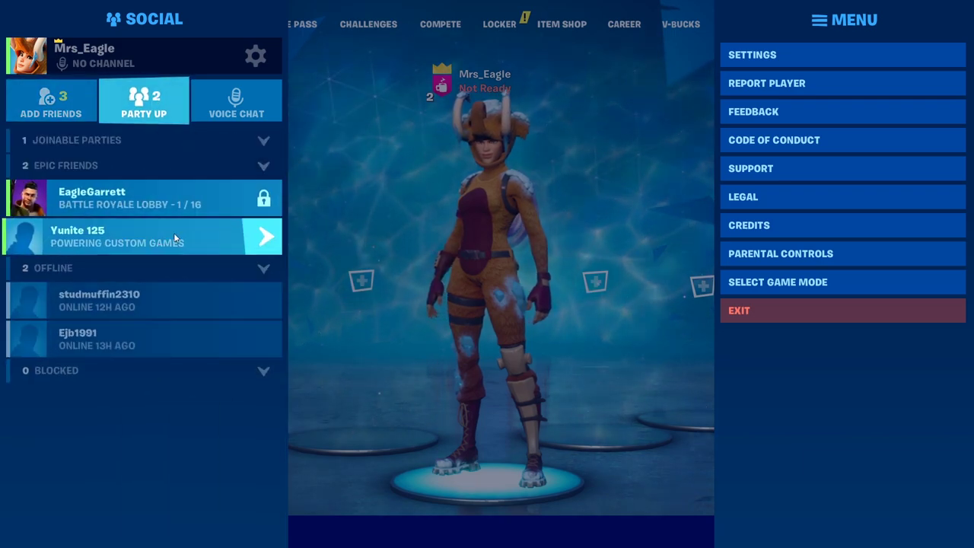
Invite Yunite 125 to the Fortnite party and bring up its lobby player options.
left_click(138, 242)
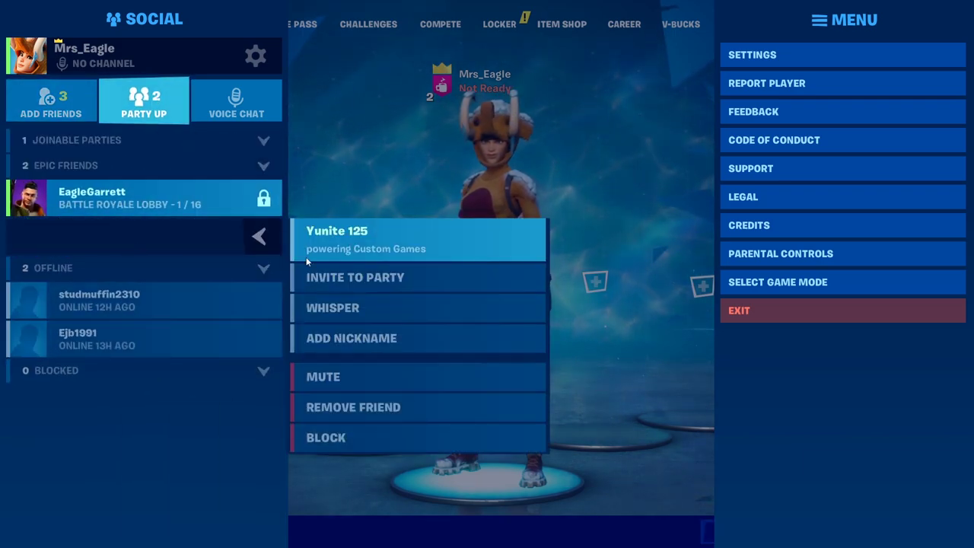
left_click(373, 278)
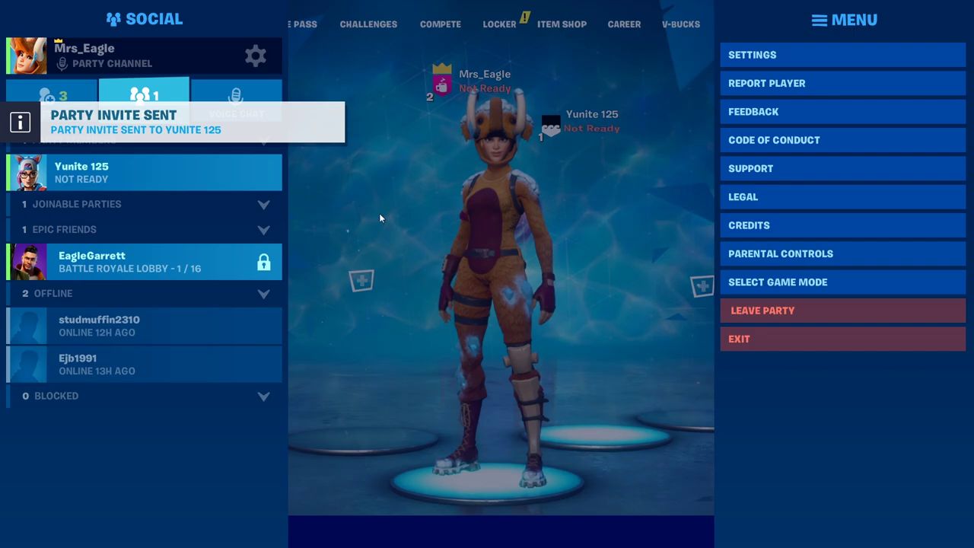
left_click(391, 186)
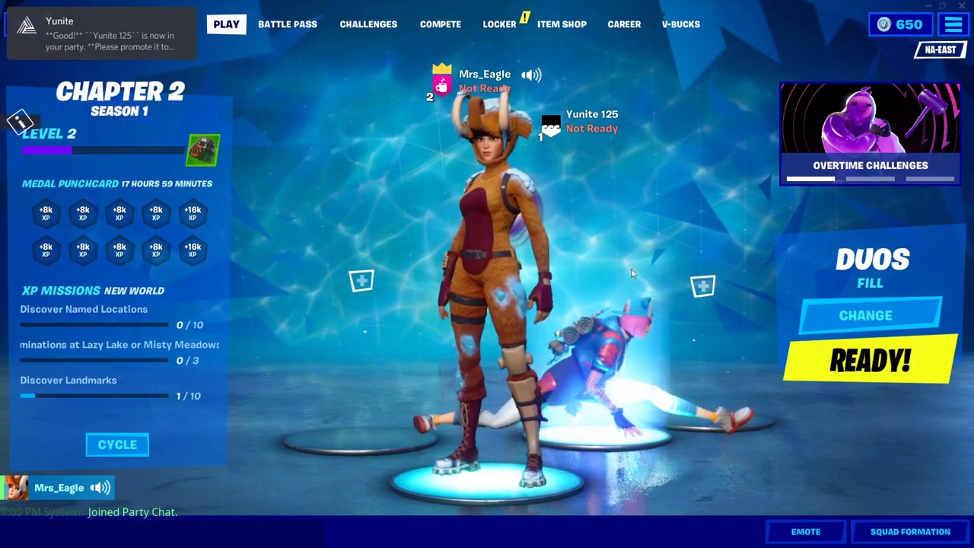
left_click(605, 243)
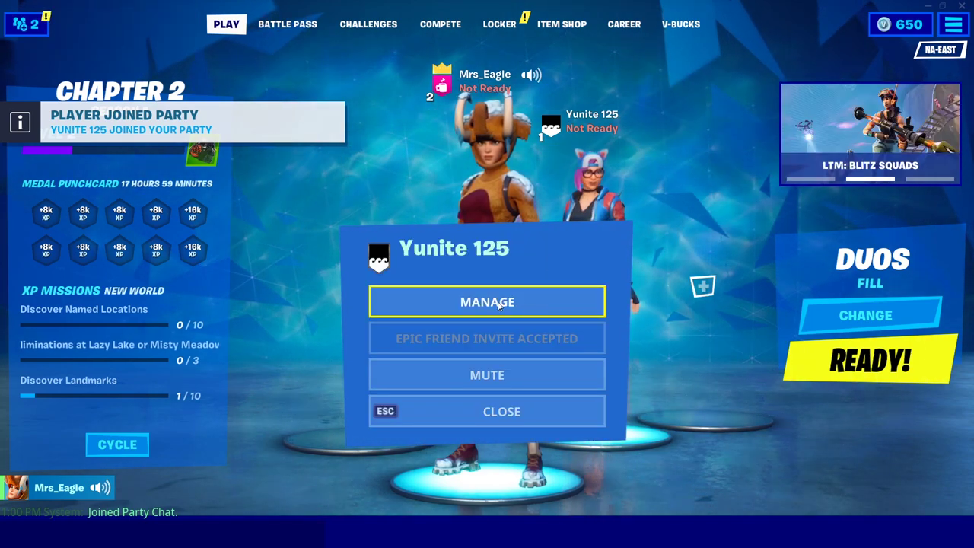
Promote Yunite 125 to party leader through its Manage options.
left_click(501, 303)
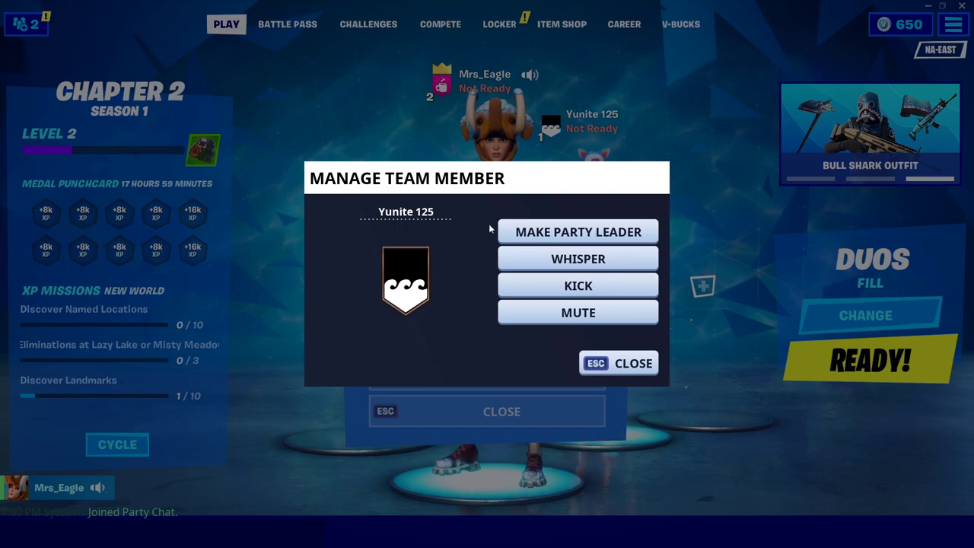
left_click(537, 237)
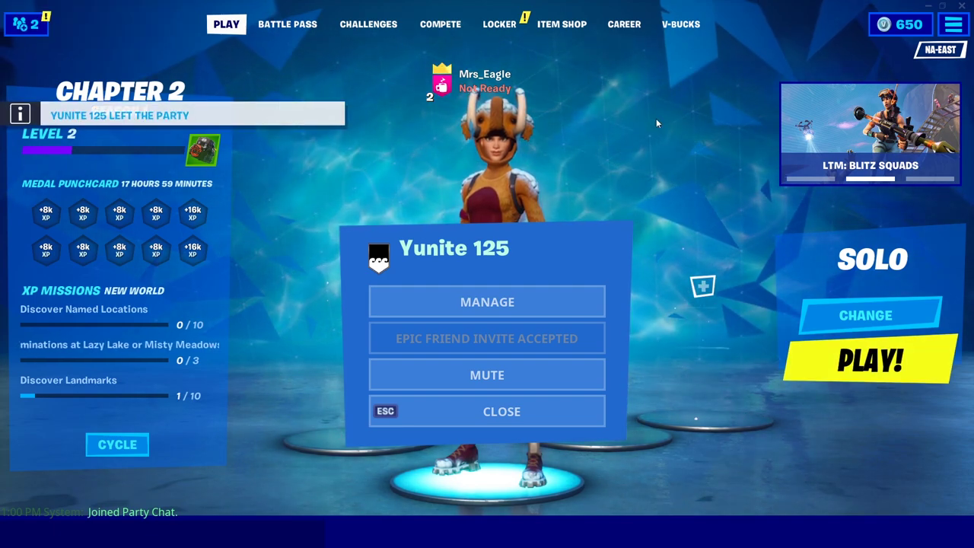
Ready up for the Solo match, then check The Flock's join-custom-games channel in Discord.
left_click(844, 364)
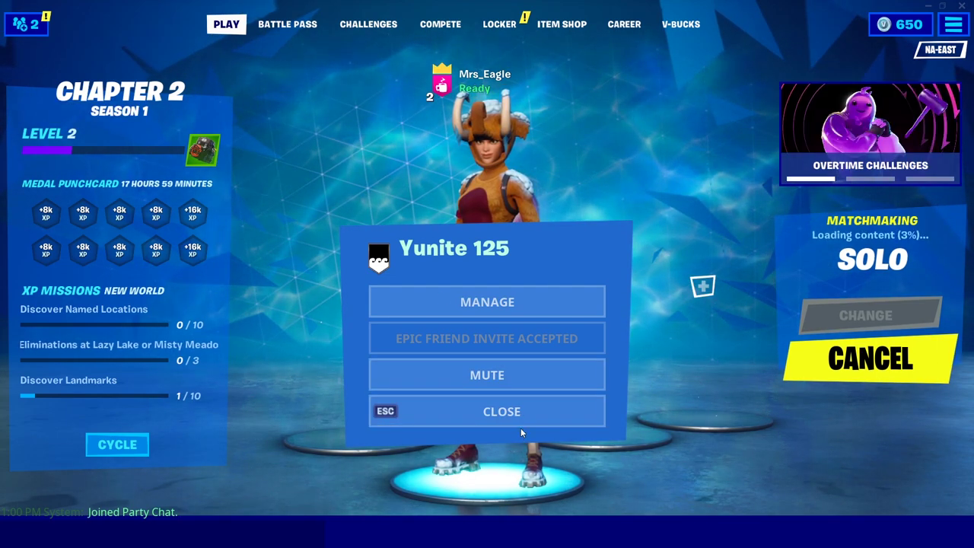
left_click(578, 411)
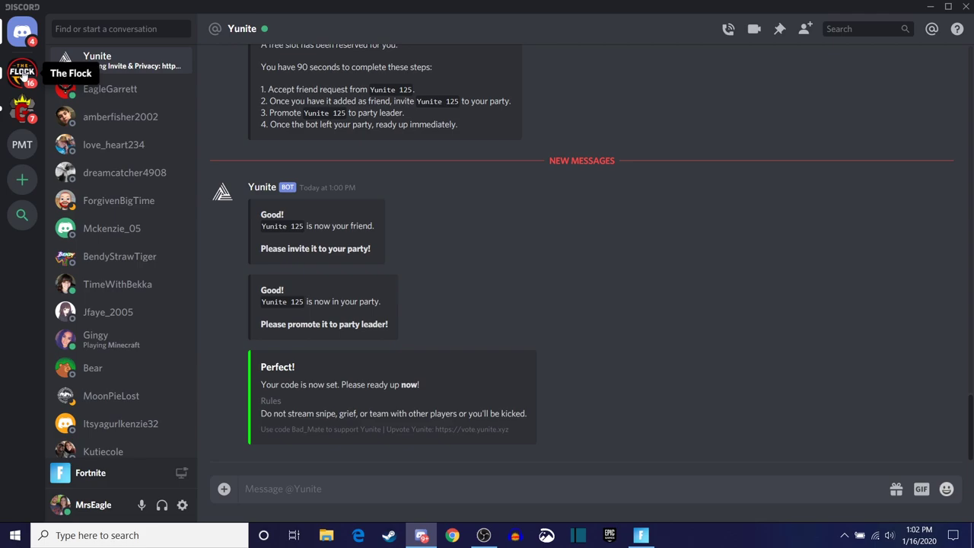
left_click(24, 74)
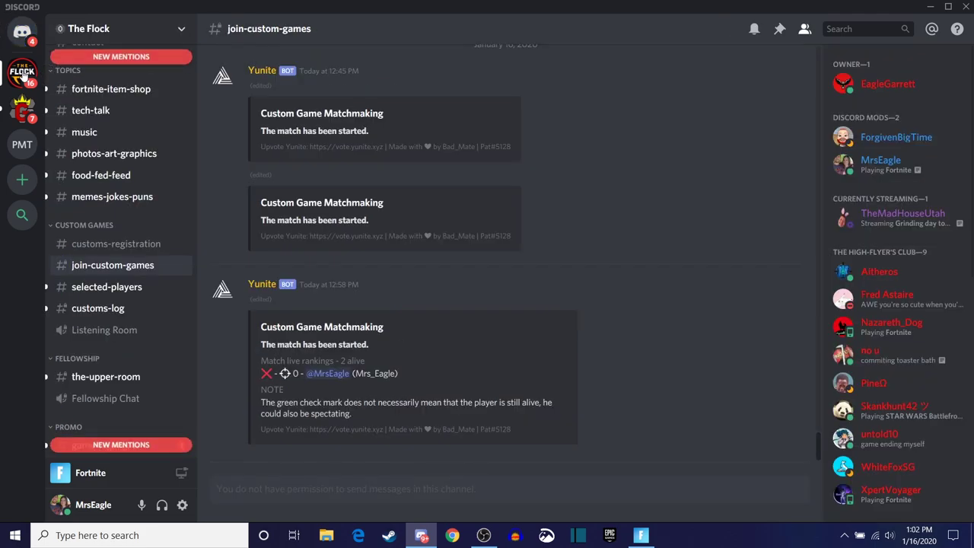